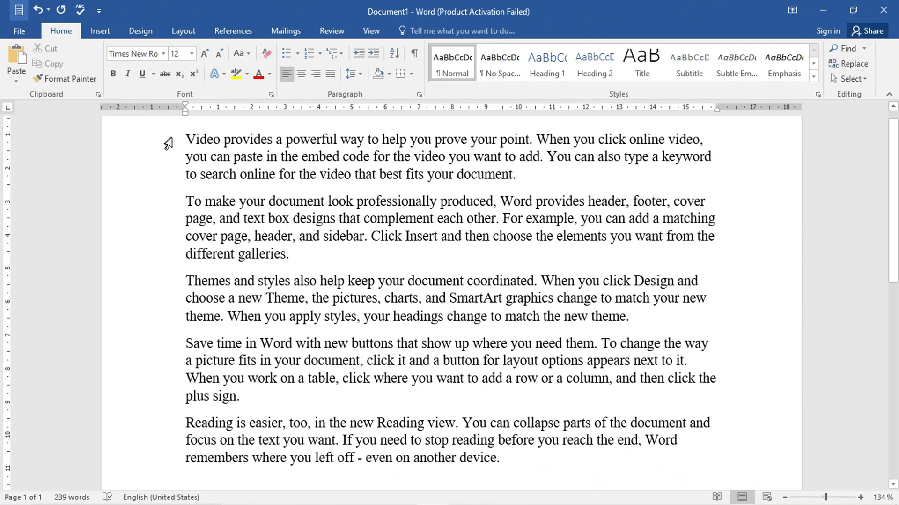
Toggle bold on and off twice on the opening paragraph's first sentence
drag(186, 139, 536, 140)
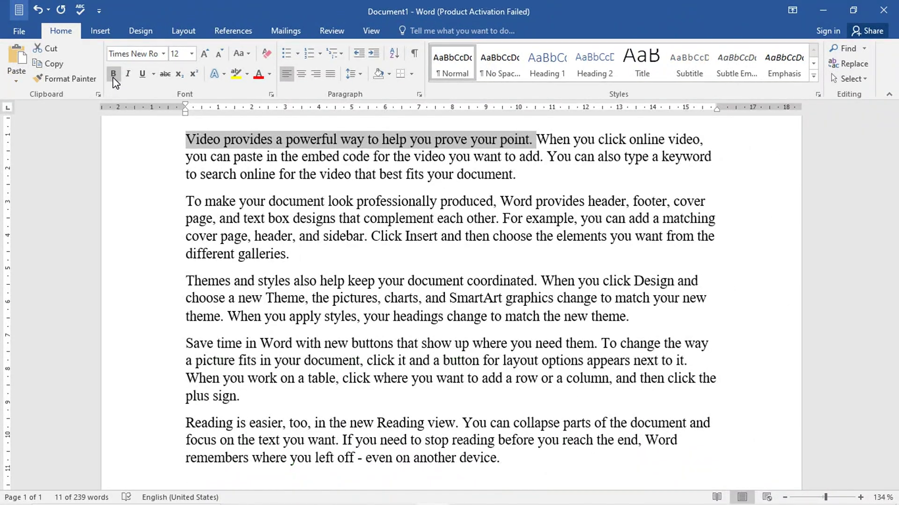
click(114, 75)
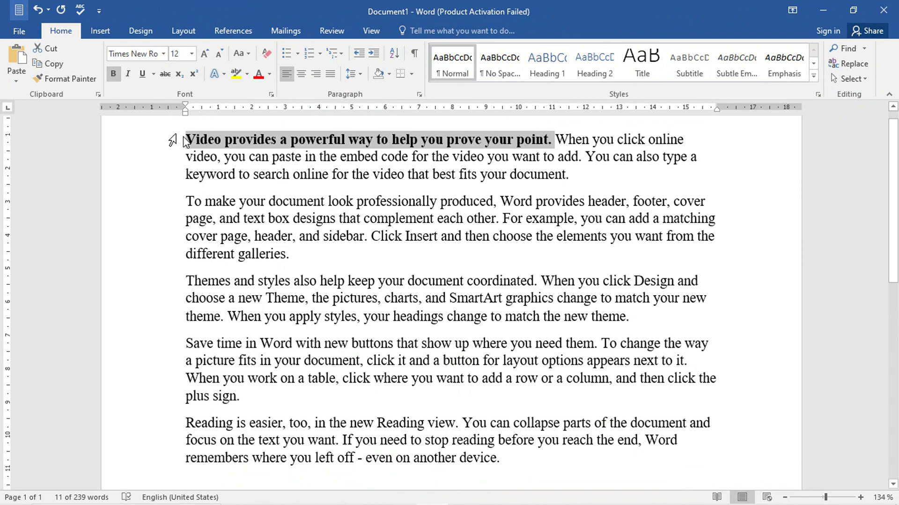
click(114, 74)
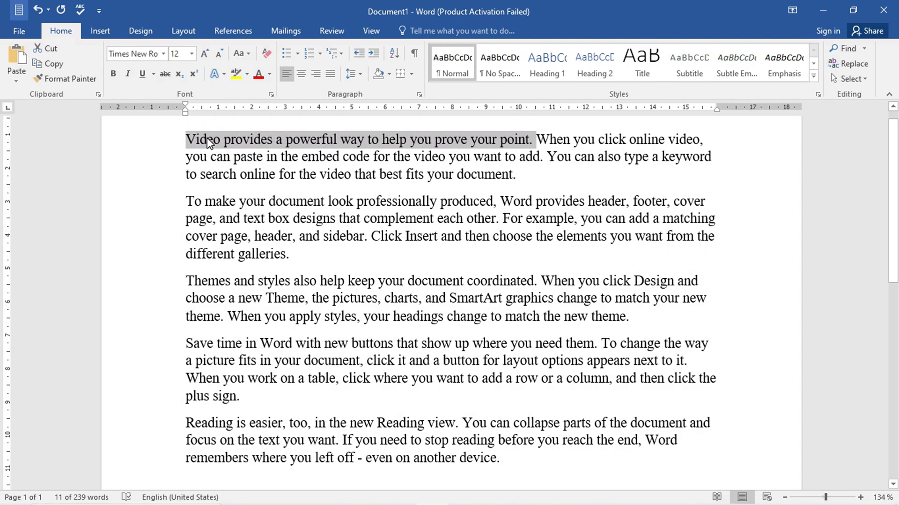
key(ctrl+b)
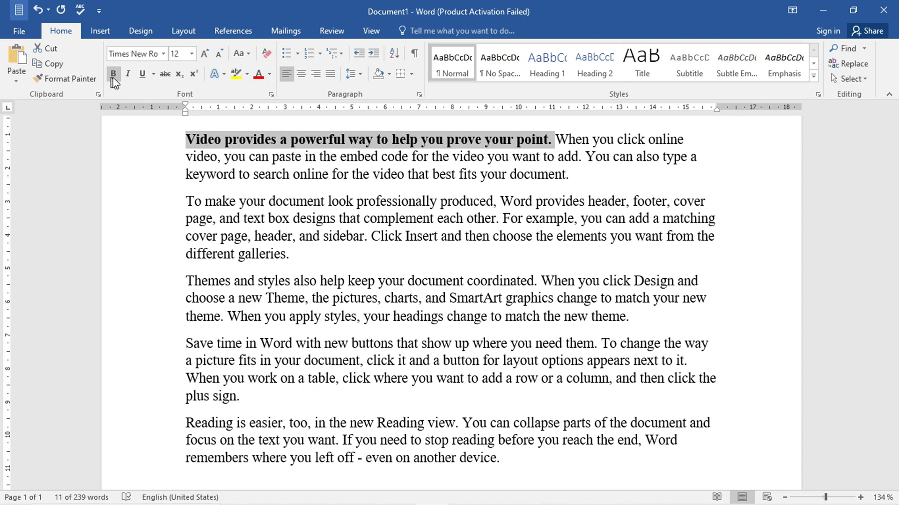
key(ctrl+b)
Italicize the line starting 'To make your document look professionally produced', toggling italics off and on
click(170, 157)
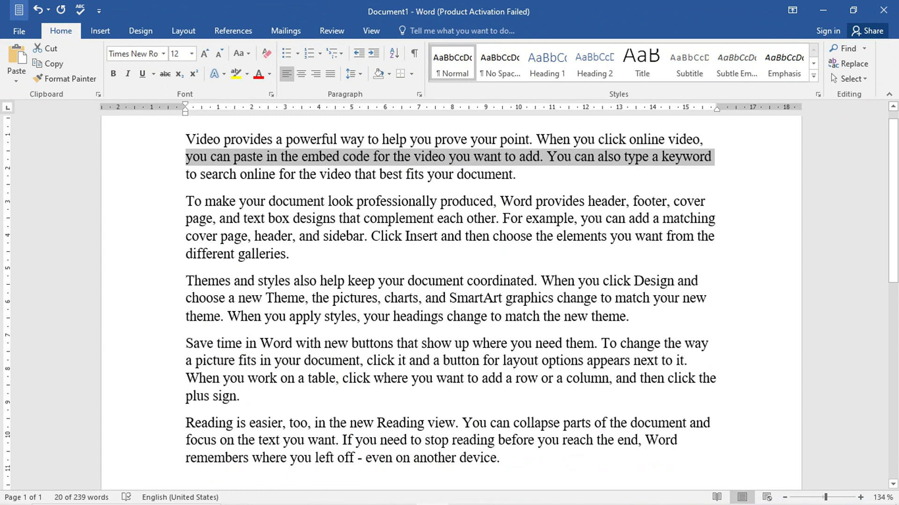
drag(186, 200, 700, 204)
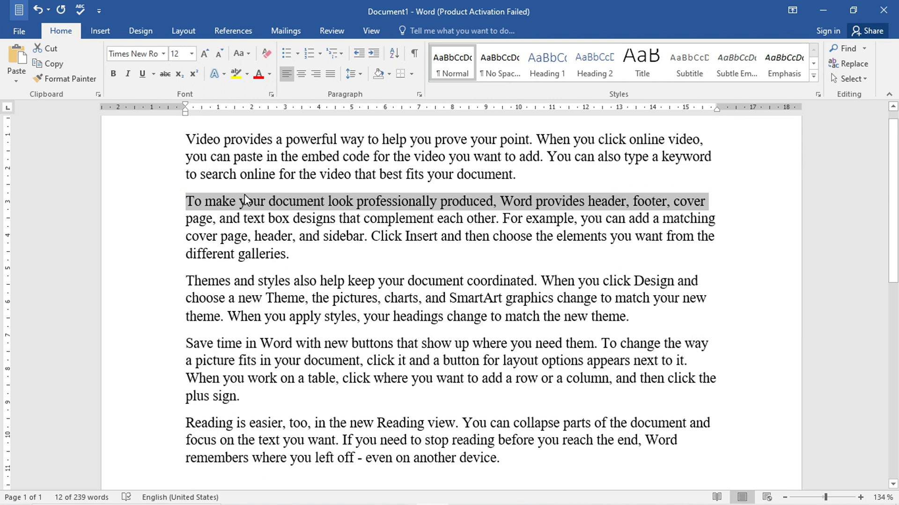
click(127, 75)
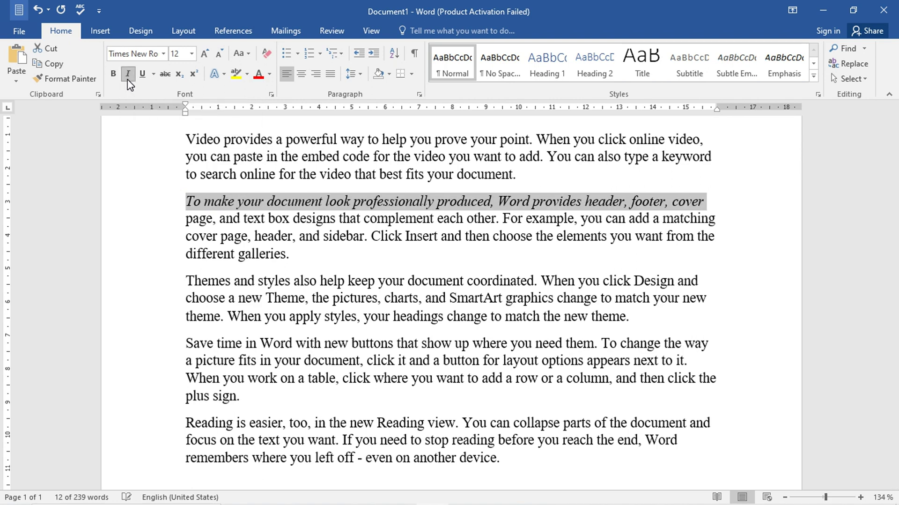
ctrl+scroll(295, 216, up, 4)
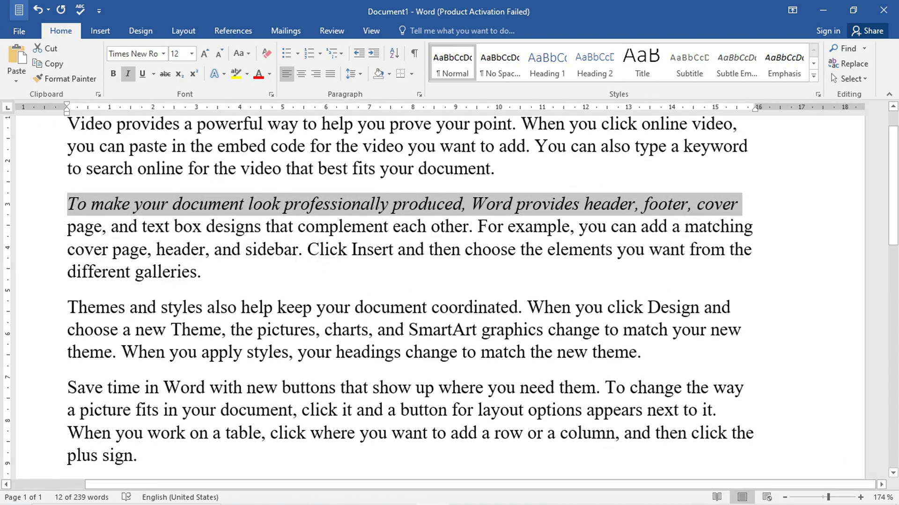
ctrl+scroll(281, 178, down, 3)
click(128, 74)
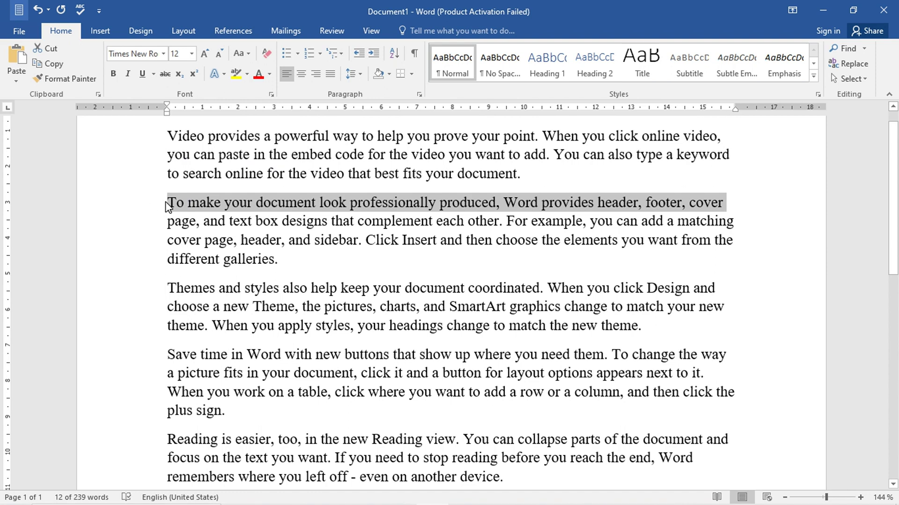
key(ctrl+i)
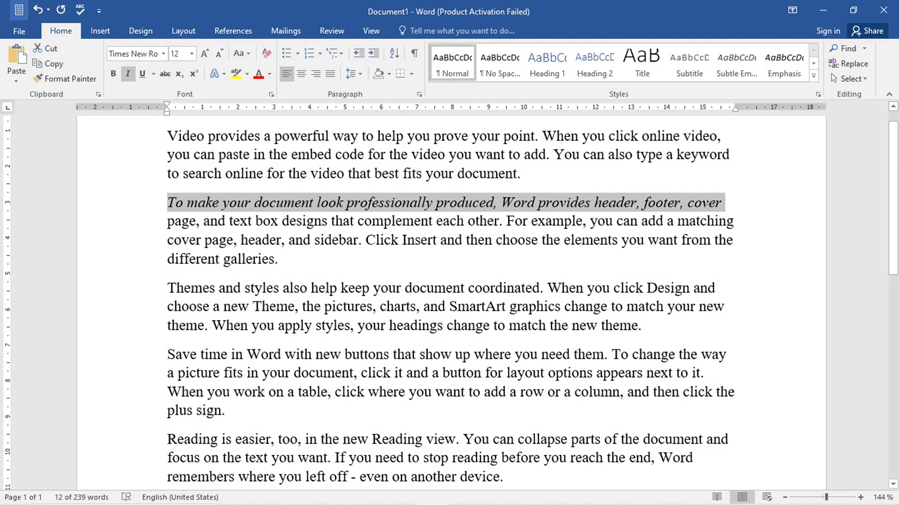
click(70, 79)
key(Escape)
Remove italics from the line and preview the underline styles without choosing one
click(127, 73)
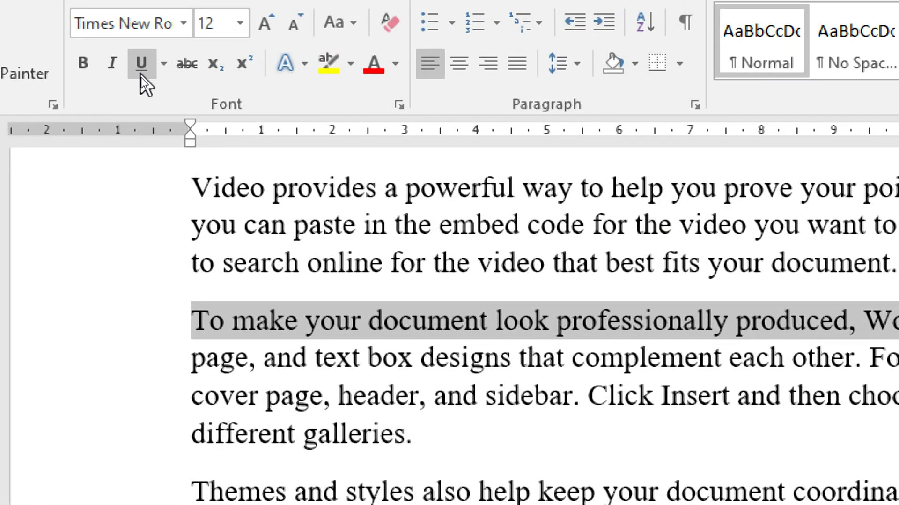
click(164, 64)
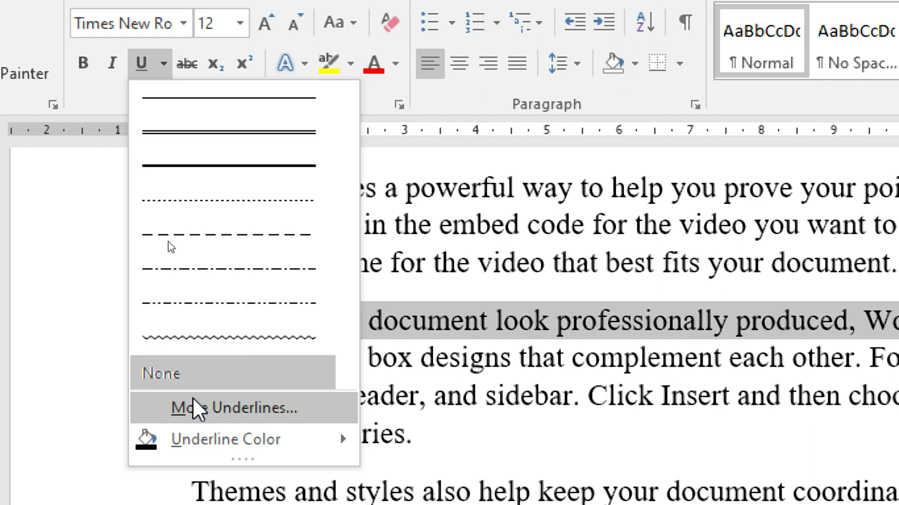
mouse_move(207, 445)
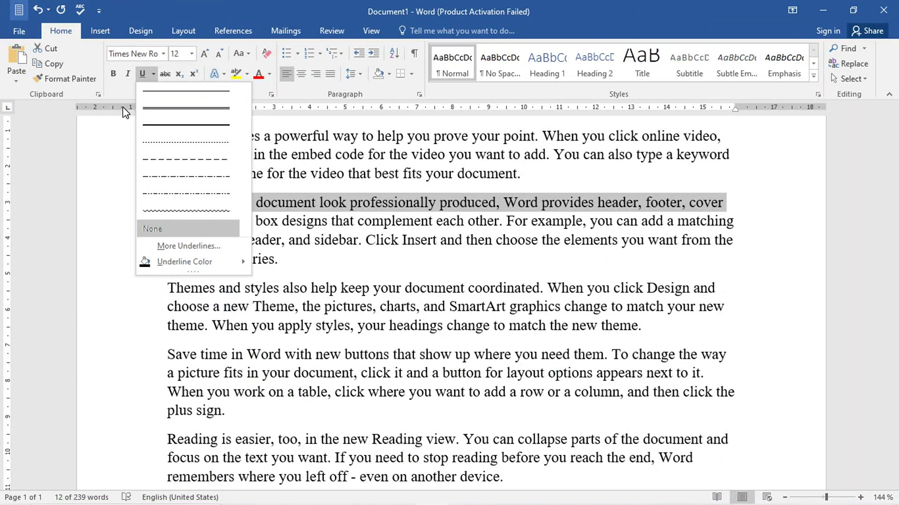
click(66, 143)
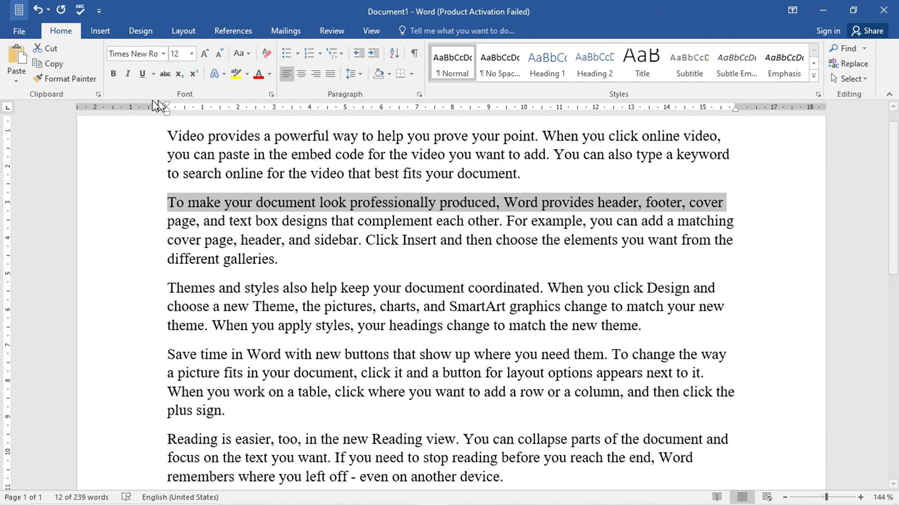
Underline the line, reselect it, and bring up the underline styles list again
click(143, 73)
click(144, 243)
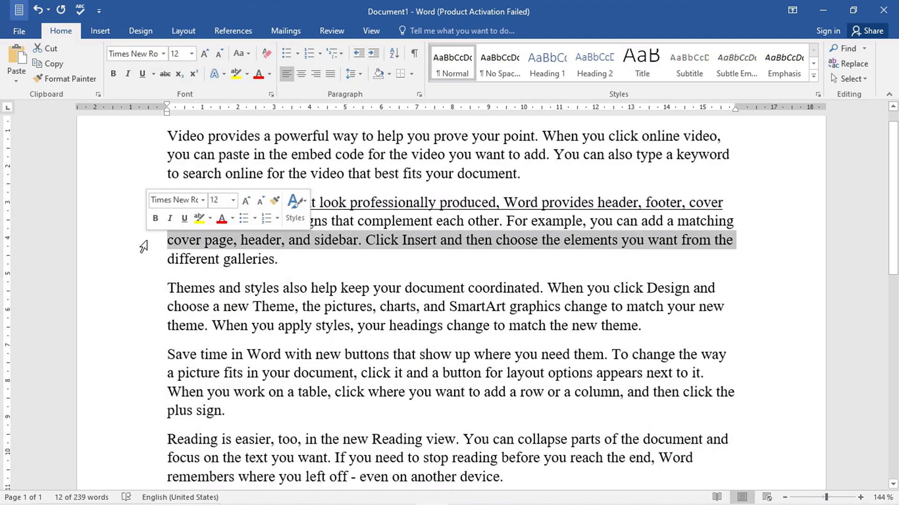
click(138, 206)
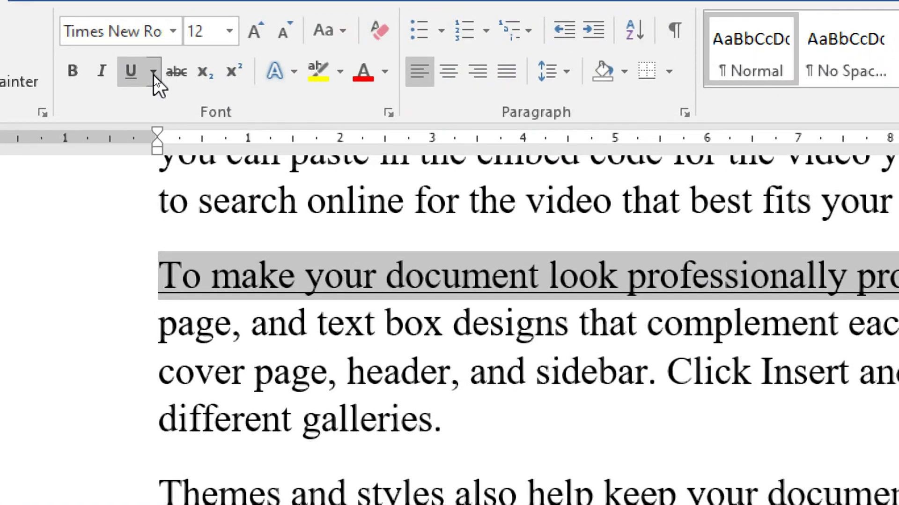
click(154, 75)
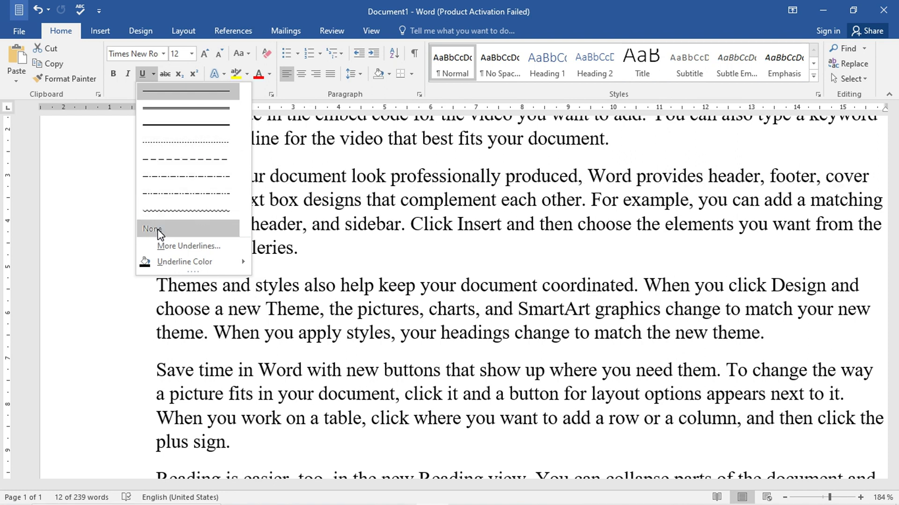
click(185, 126)
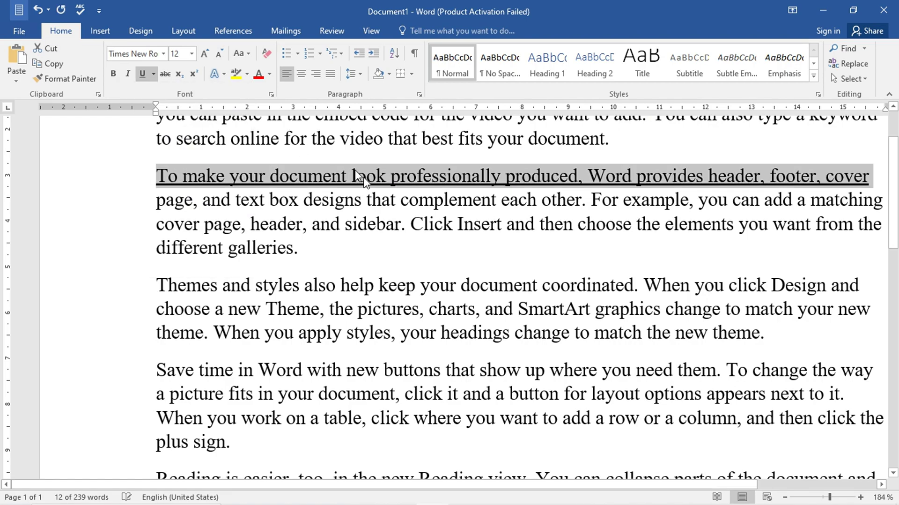
scroll(123, 187, down, 3)
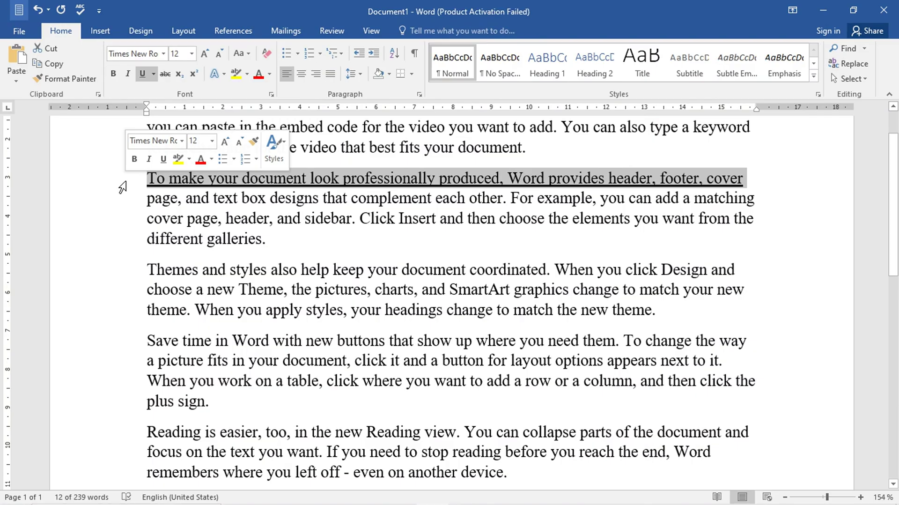
click(142, 74)
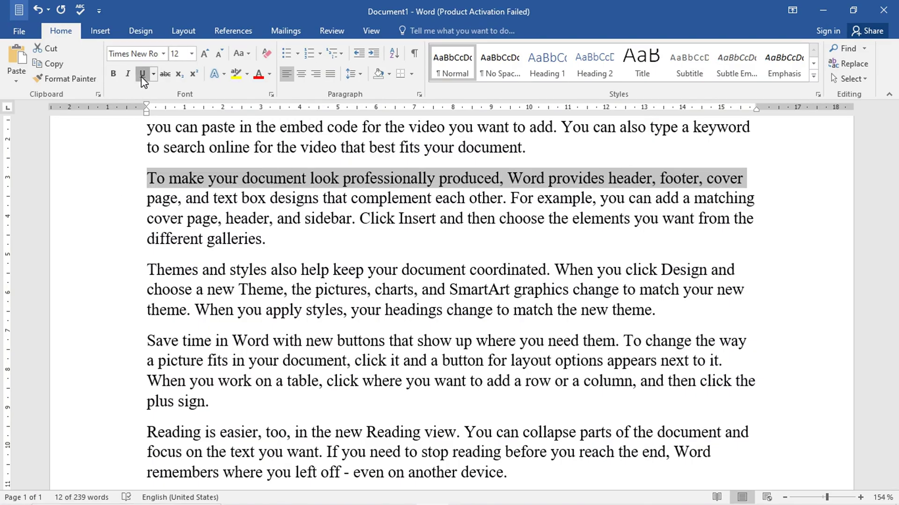
click(142, 77)
click(154, 75)
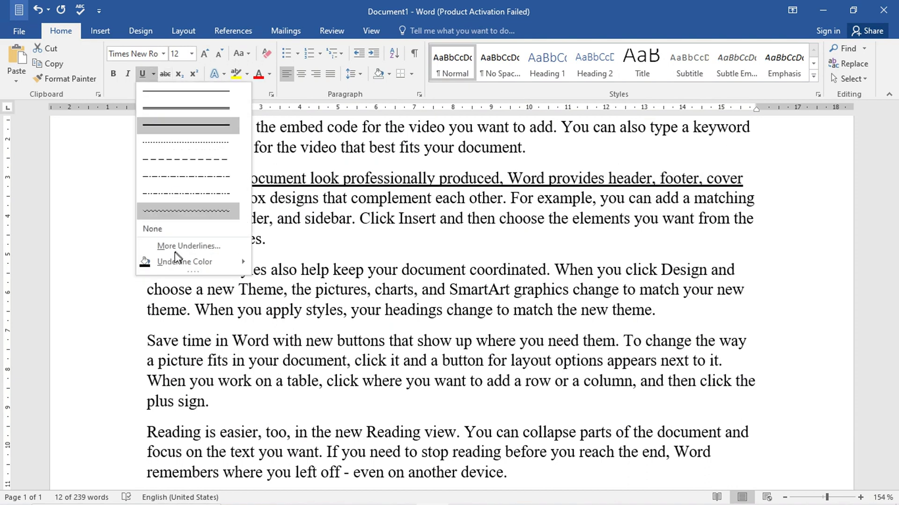
click(161, 228)
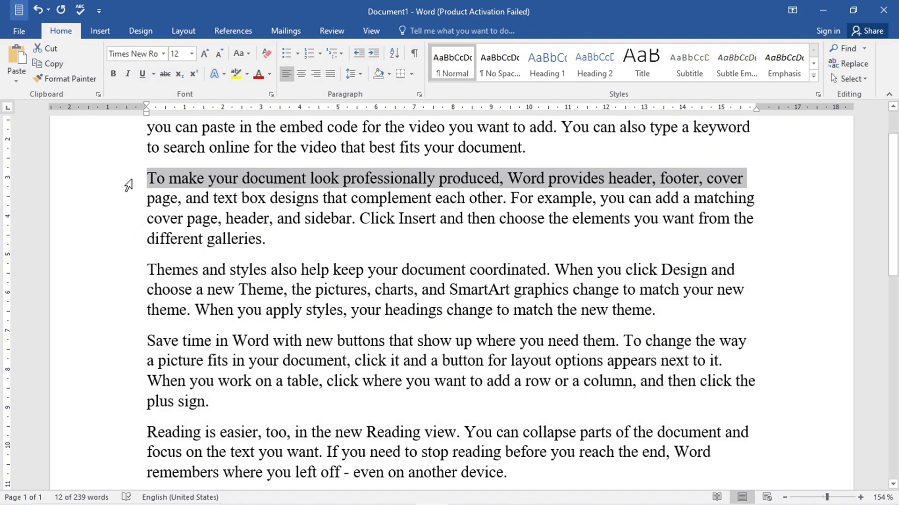
key(ctrl+u)
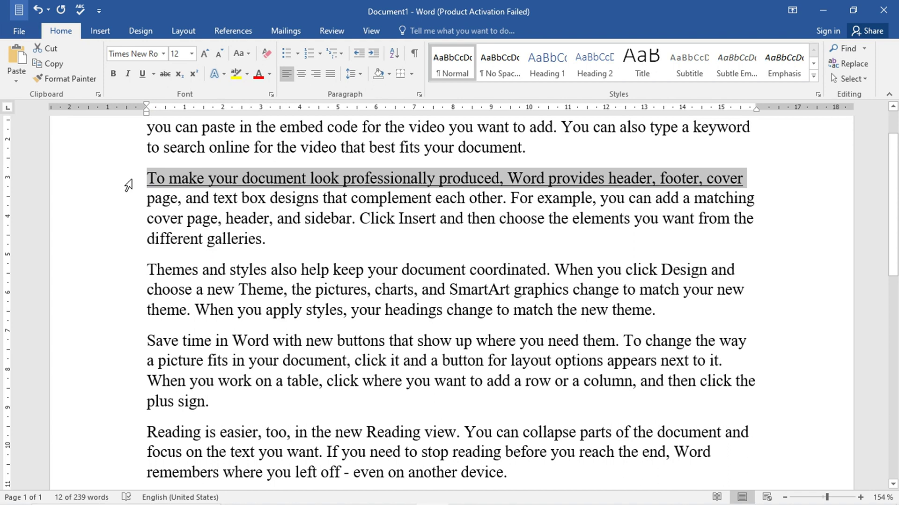
key(ctrl+u)
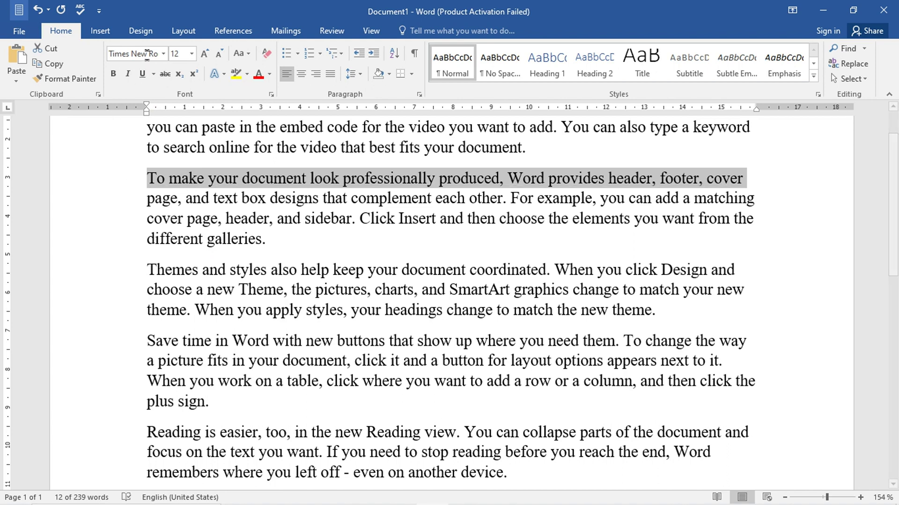
click(142, 75)
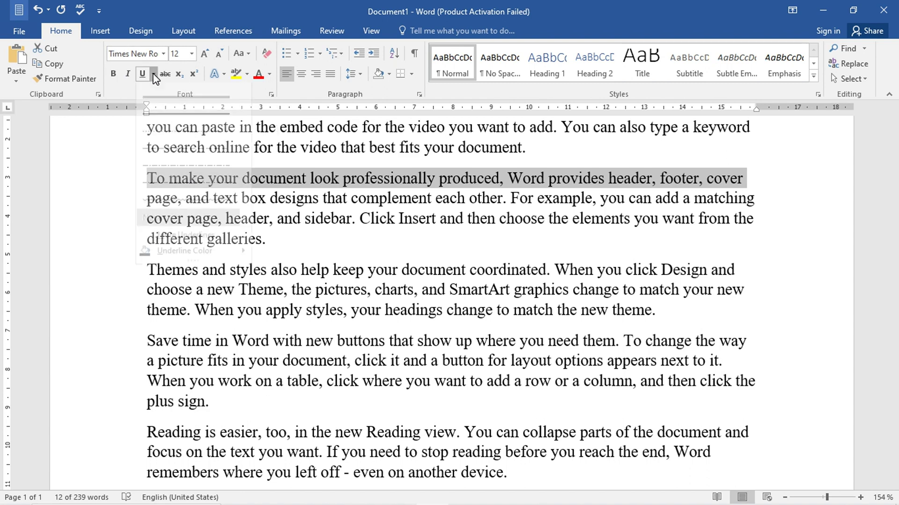
click(154, 74)
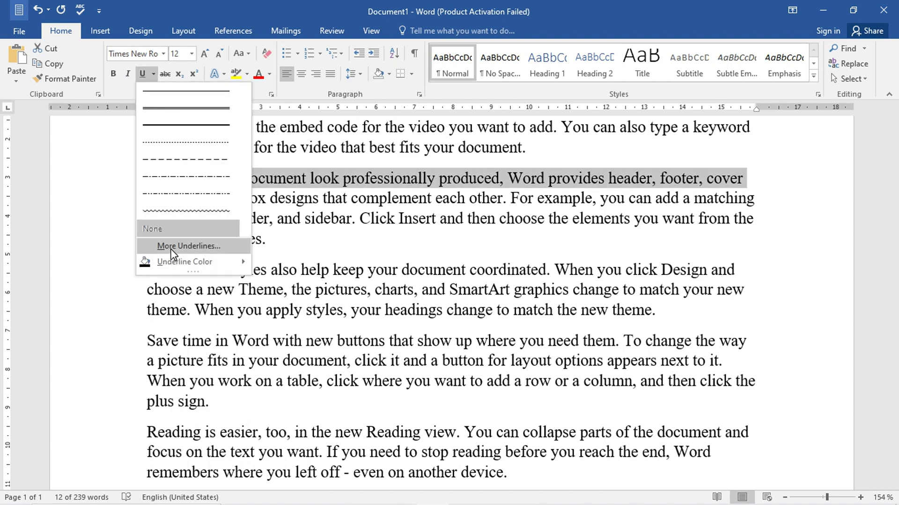
click(202, 246)
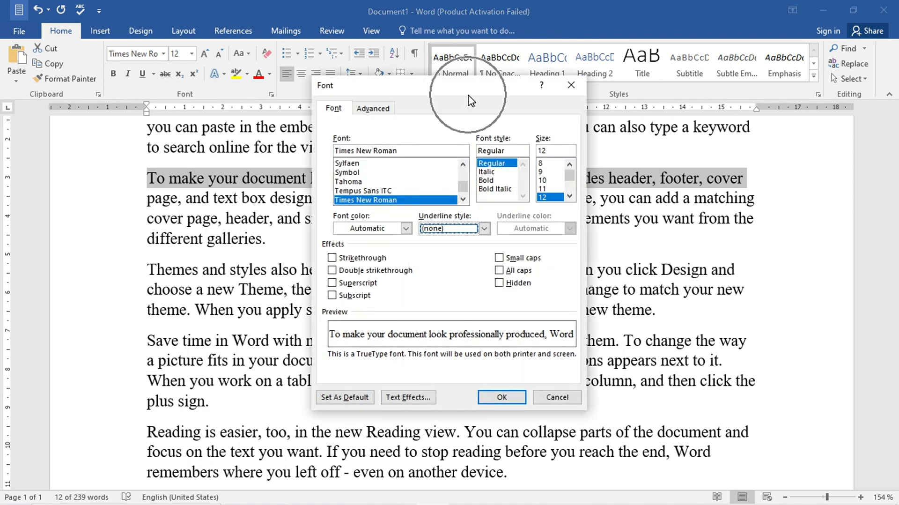
click(374, 108)
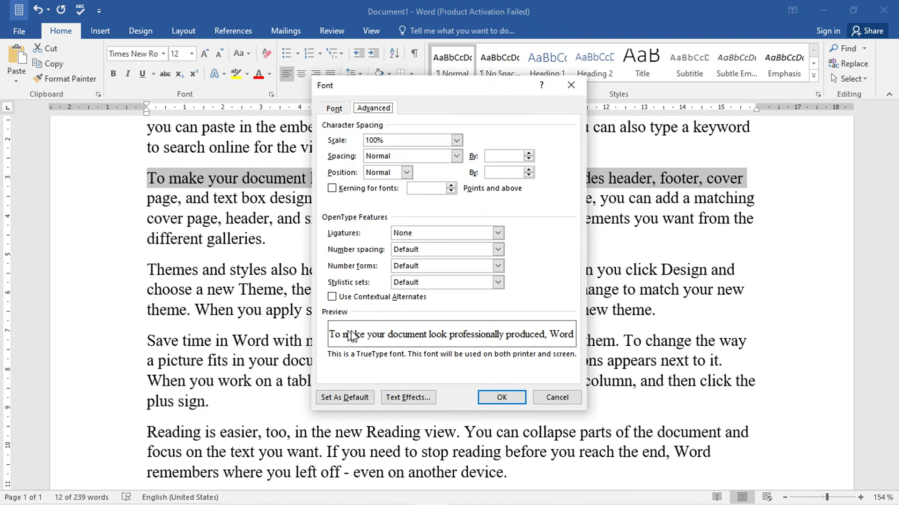
click(571, 85)
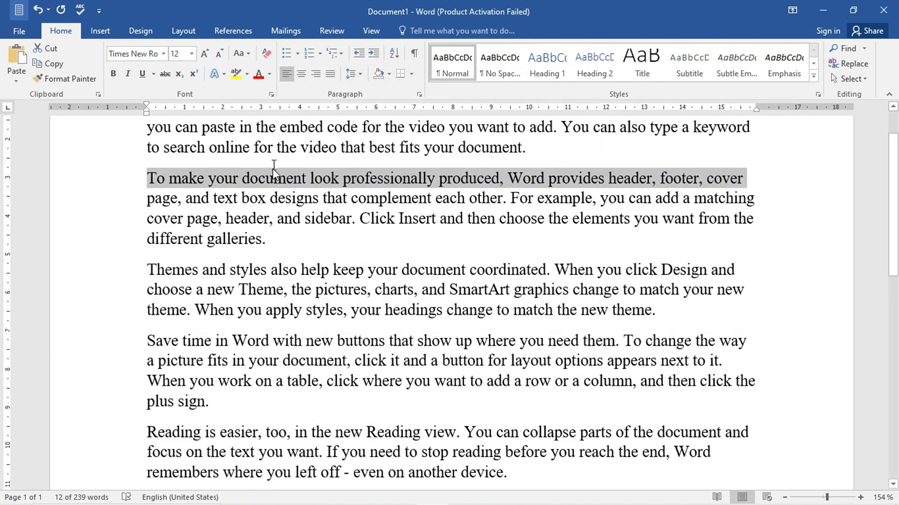
ctrl+scroll(275, 180, down, 1)
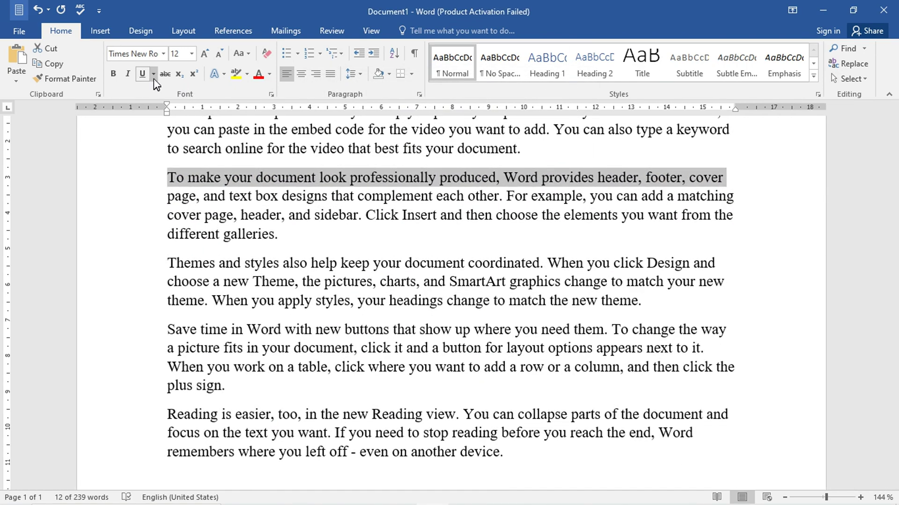
click(154, 74)
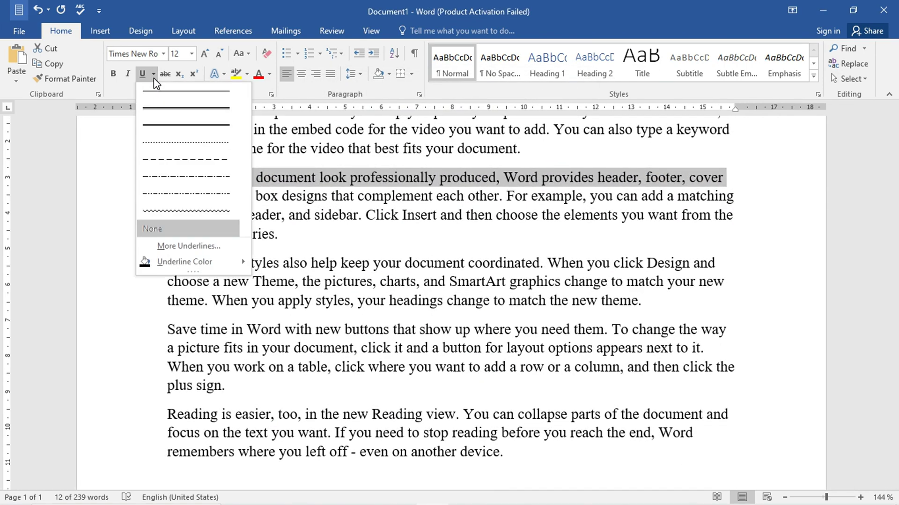
mouse_move(175, 266)
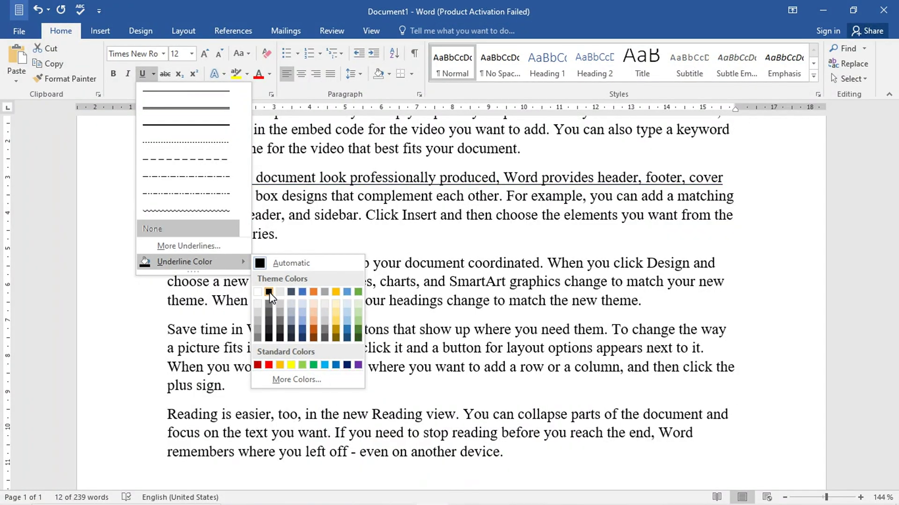
click(121, 214)
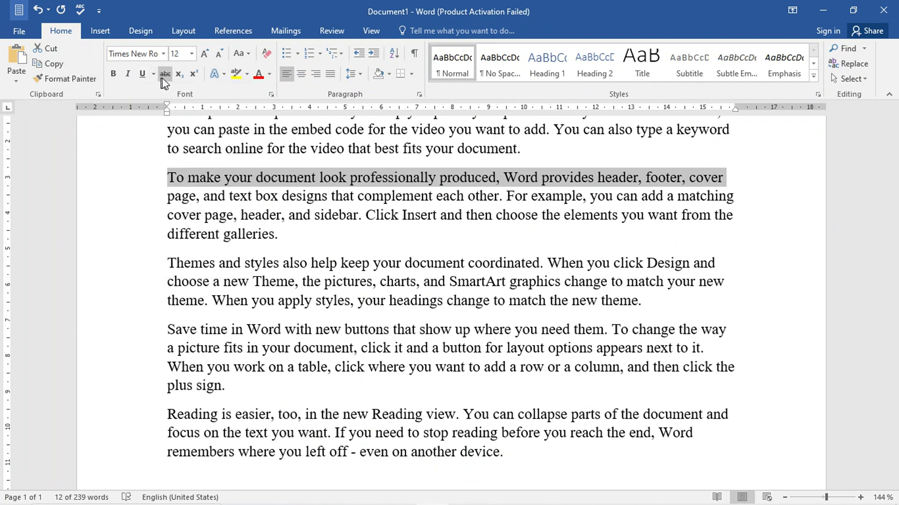
click(111, 216)
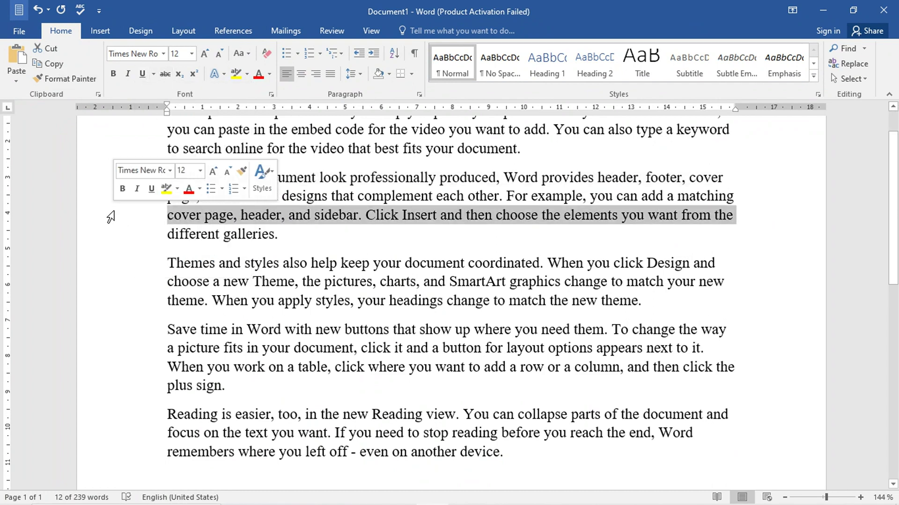
click(13, 244)
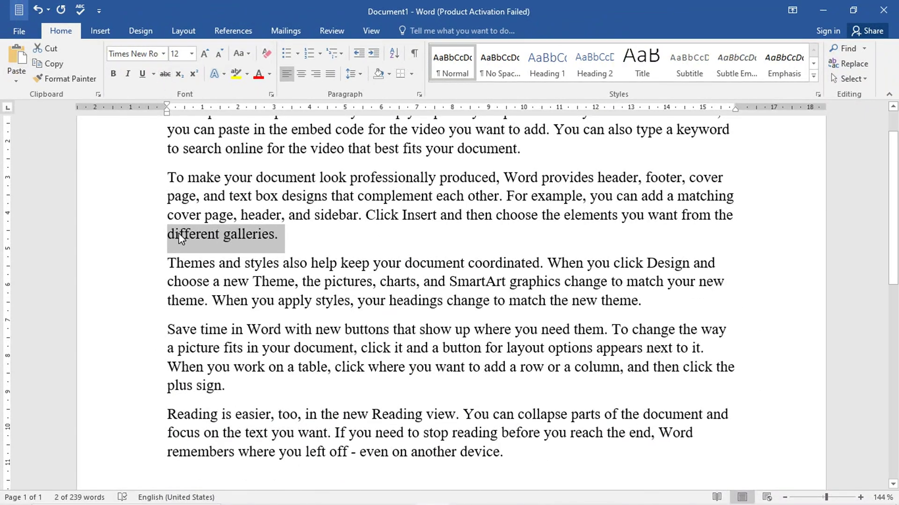
click(165, 73)
click(165, 74)
Add 'Psycho' with a superscript 2 after 'different galleries.'
click(332, 241)
text(Psycho)
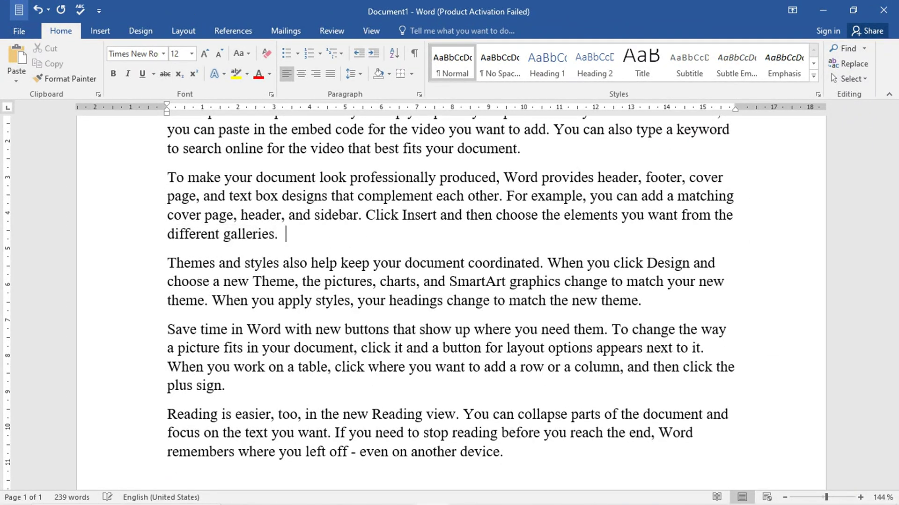
key(ctrl+shift+equal)
text(2)
key(ctrl+shift+equal)
Type H2SO4 in plain text, then select the 2 in it
scroll(449, 300, up, 1)
text(H2)
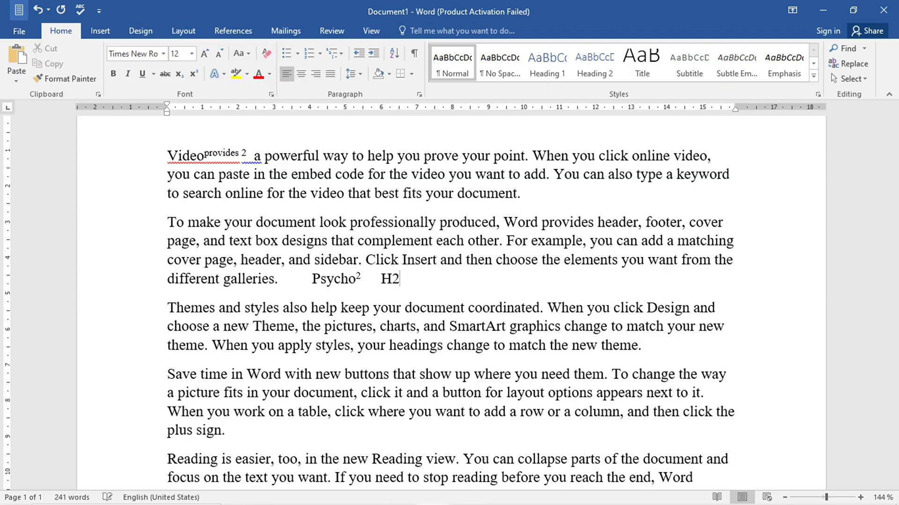
text(SO4)
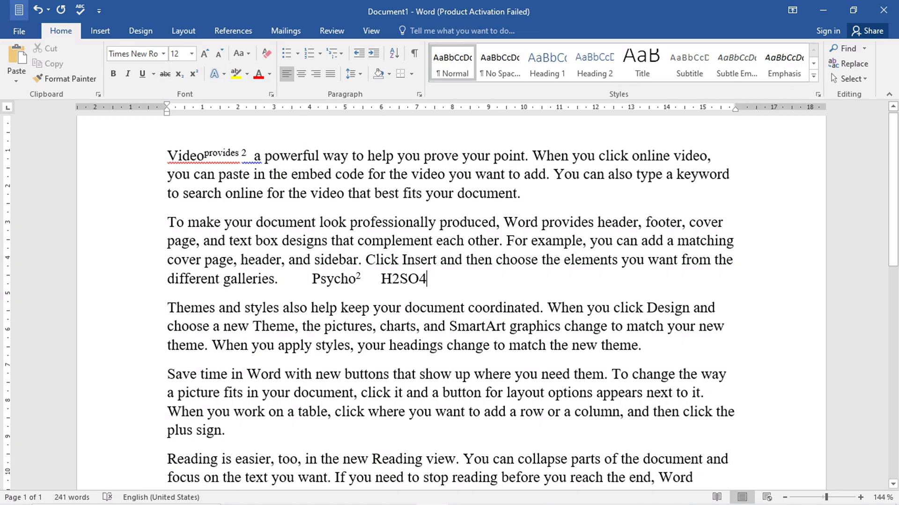
drag(427, 280, 382, 280)
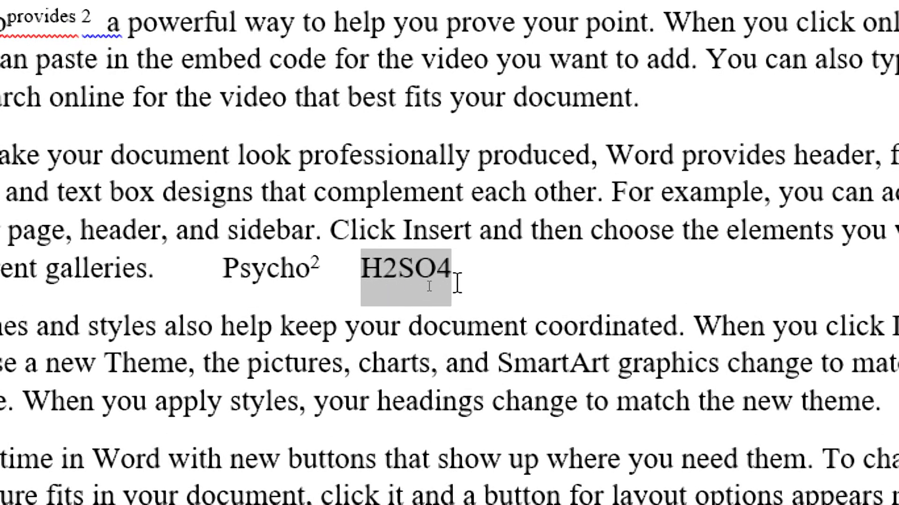
click(454, 272)
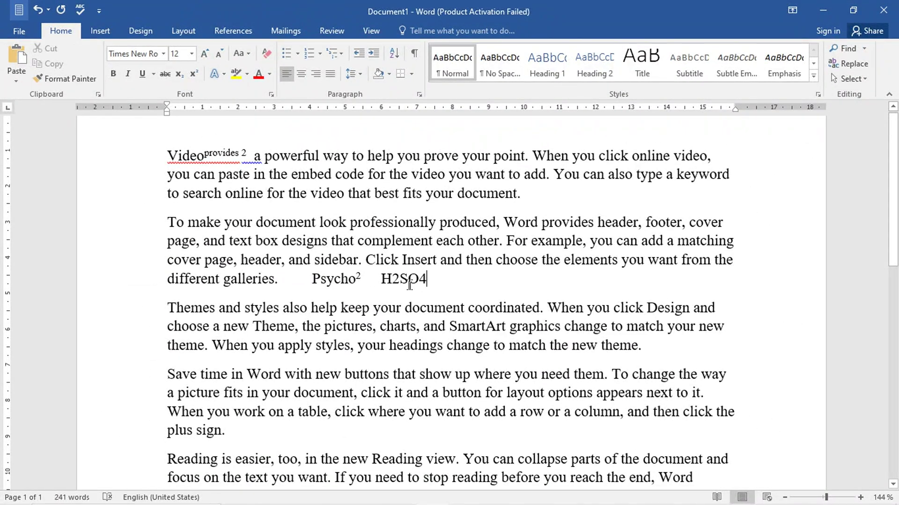
drag(392, 278, 400, 281)
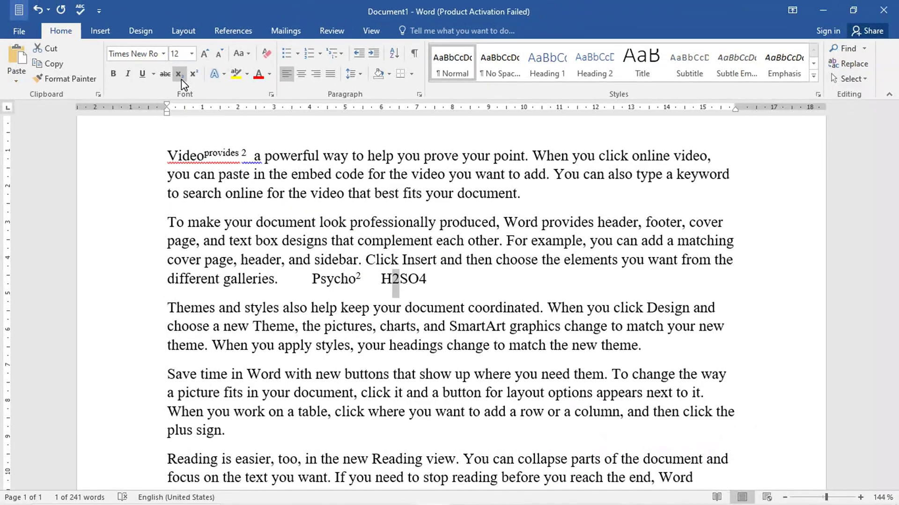
Subscript the 2 and the 4 in H2SO4 so it reads H₂SO₄
click(179, 75)
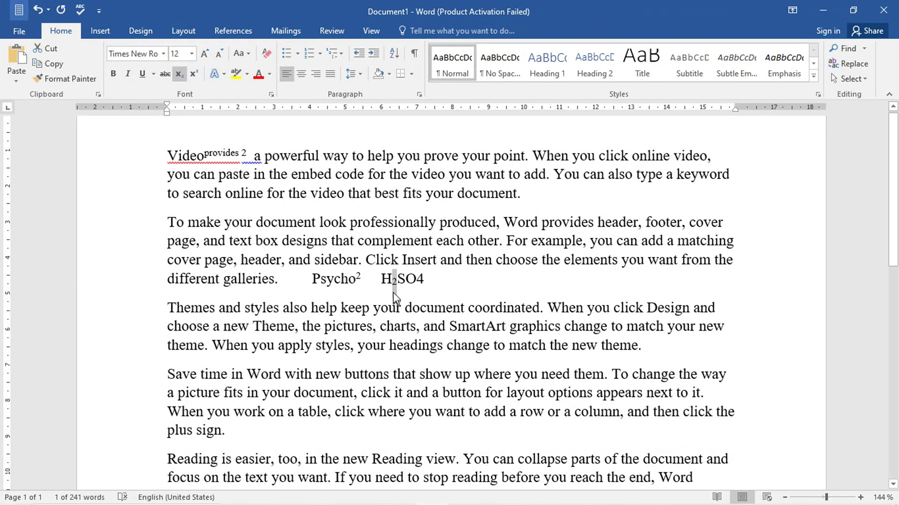
click(426, 281)
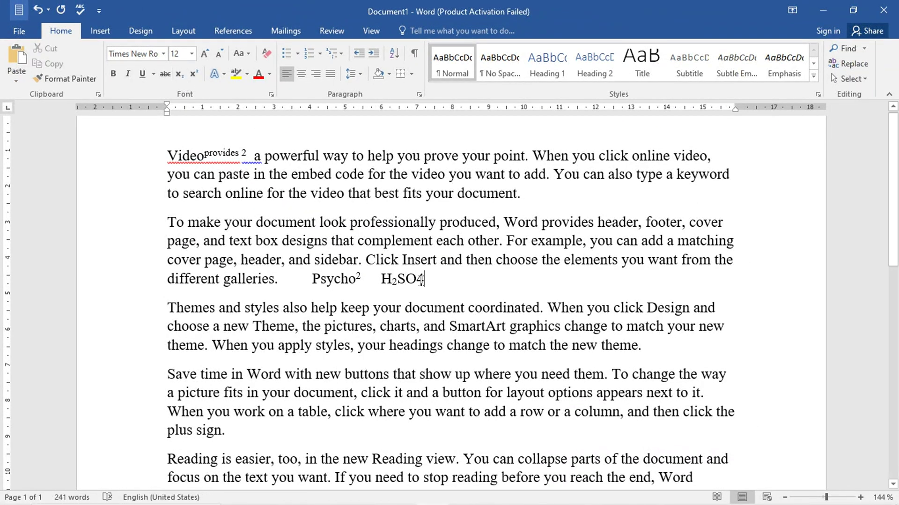
drag(424, 281, 418, 280)
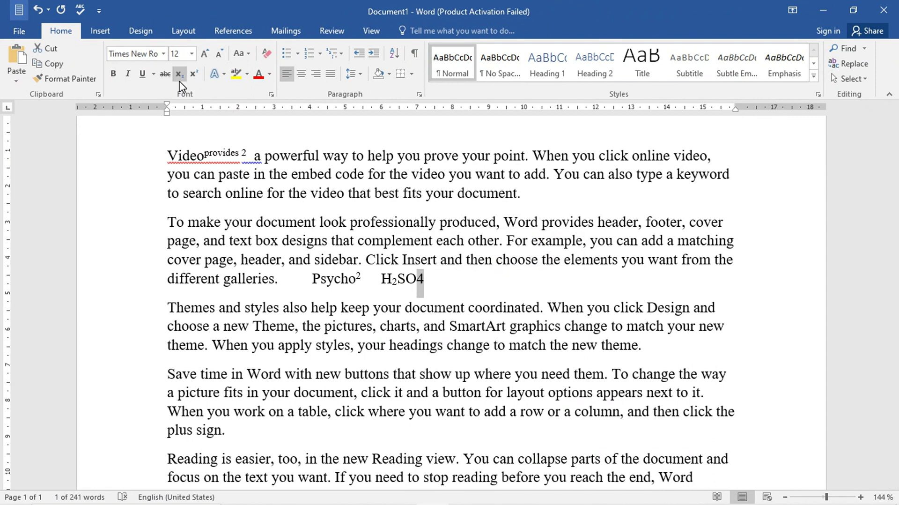
click(179, 75)
click(427, 281)
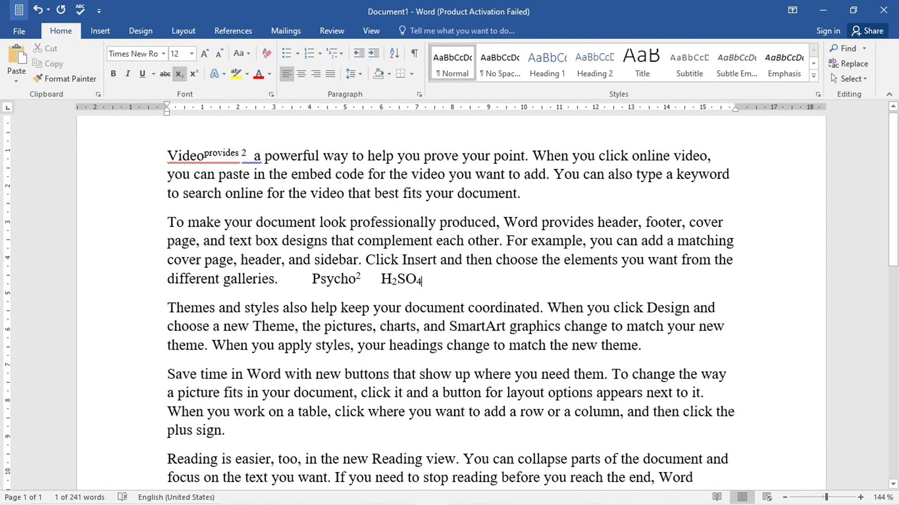
drag(422, 280, 381, 280)
click(433, 284)
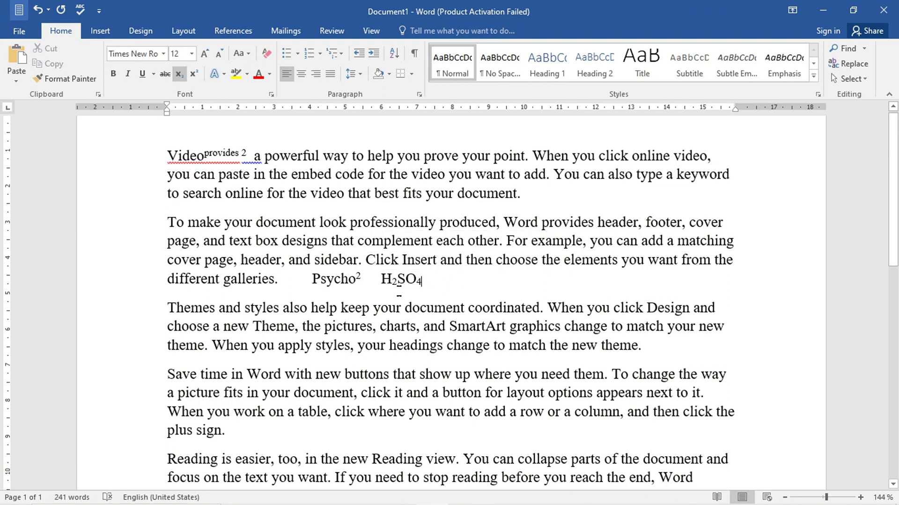